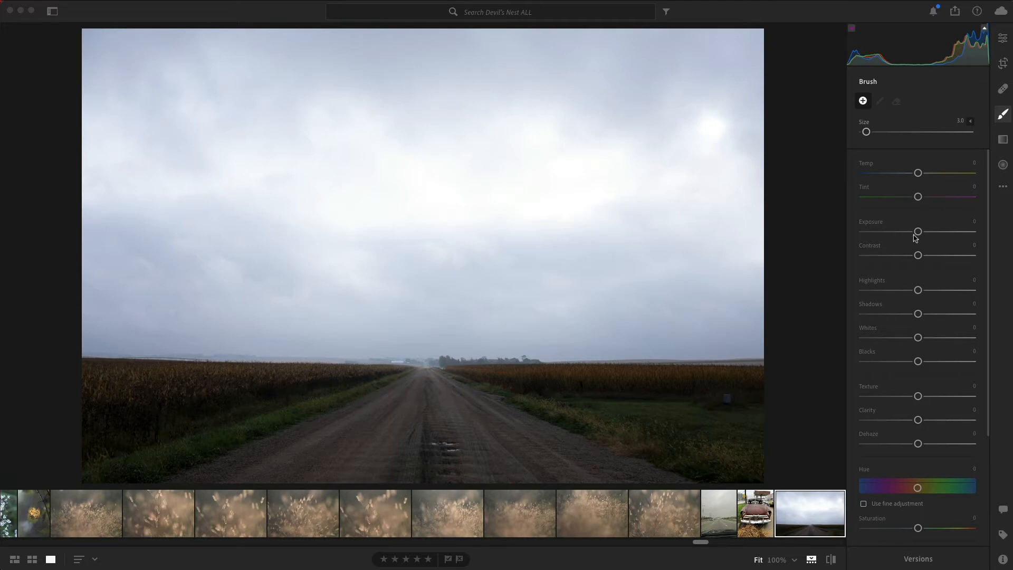
Step: Lower the whole photo's exposure to -1.25 in the general light adjustments
{"action": "mouse_move", "coordinate": [914, 238]}
{"action": "left_mouse_down"}
{"action": "mouse_move", "coordinate": [899, 232]}
{"action": "mouse_move", "coordinate": [915, 232]}
{"action": "left_mouse_up"}
{"action": "left_click", "coordinate": [1001, 114]}
{"action": "left_click", "coordinate": [1002, 38]}
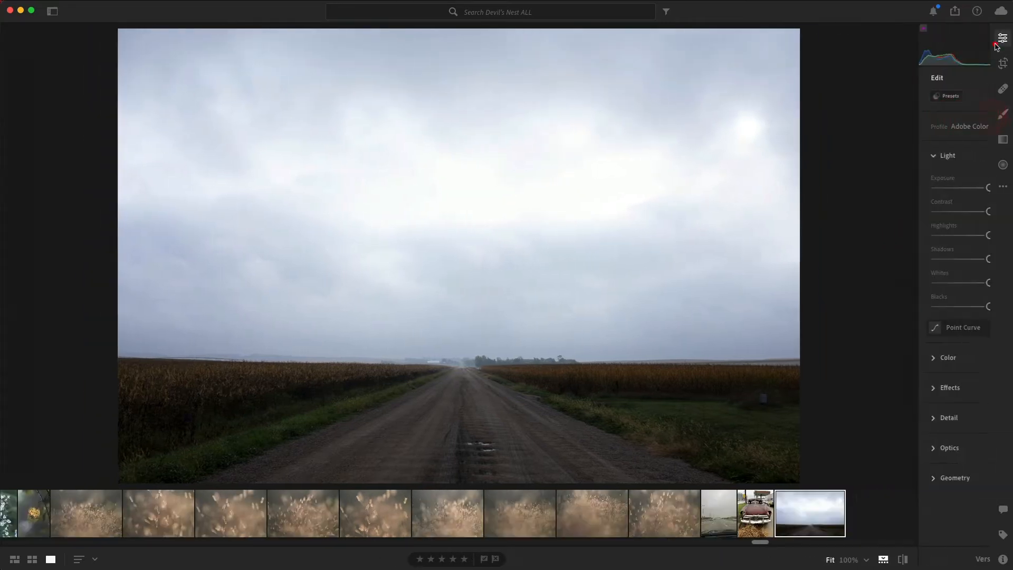
{"action": "left_click_drag", "start_coordinate": [917, 191], "coordinate": [903, 195]}
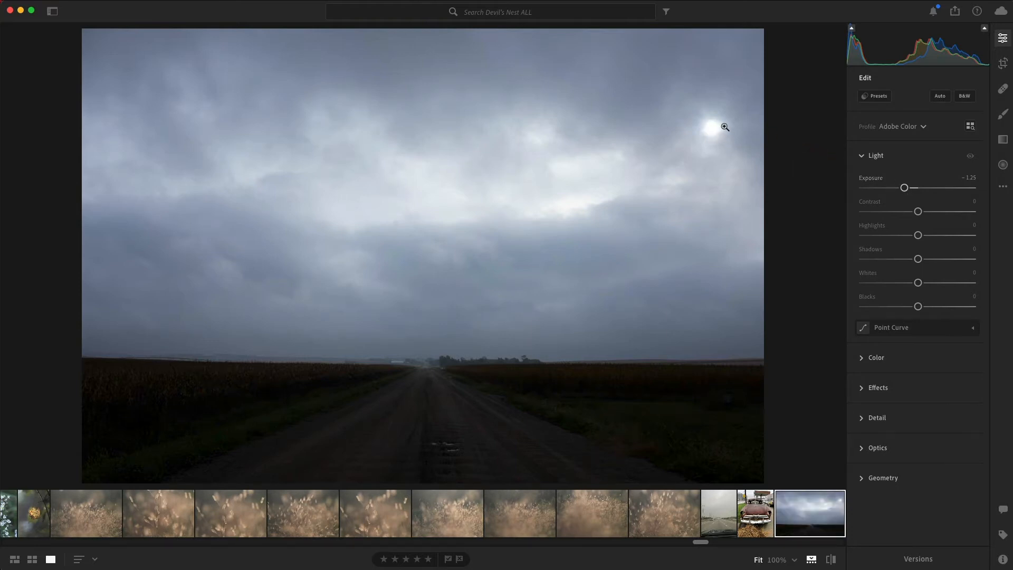
Step: Heal away the bright sun spot in the sky and its remaining edge, using brush size 12 and feather 0
{"action": "left_click", "coordinate": [1002, 91]}
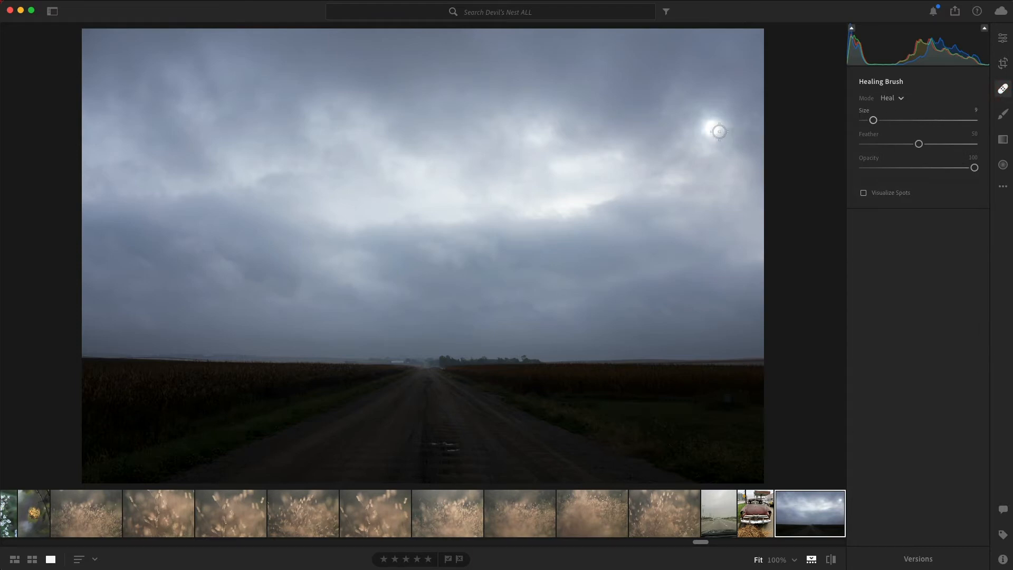
{"action": "scroll", "coordinate": [717, 131], "scroll_direction": "up", "scroll_amount": 3}
{"action": "mouse_move", "coordinate": [712, 131]}
{"action": "left_mouse_down"}
{"action": "mouse_move", "coordinate": [701, 122]}
{"action": "mouse_move", "coordinate": [707, 136]}
{"action": "left_mouse_up"}
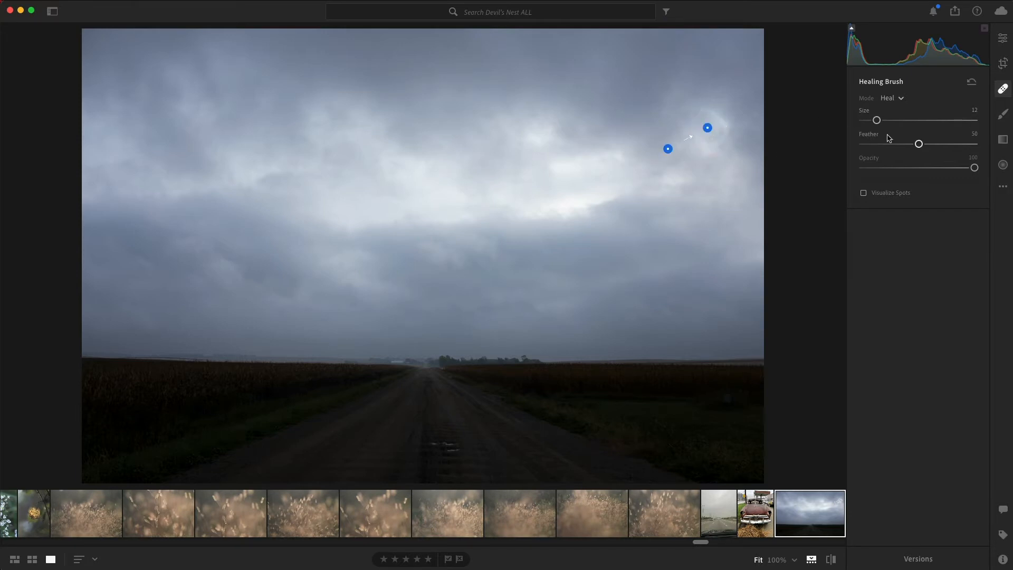
{"action": "mouse_move", "coordinate": [921, 144]}
{"action": "left_mouse_down"}
{"action": "mouse_move", "coordinate": [974, 150]}
{"action": "mouse_move", "coordinate": [848, 154]}
{"action": "mouse_move", "coordinate": [854, 148]}
{"action": "left_mouse_up"}
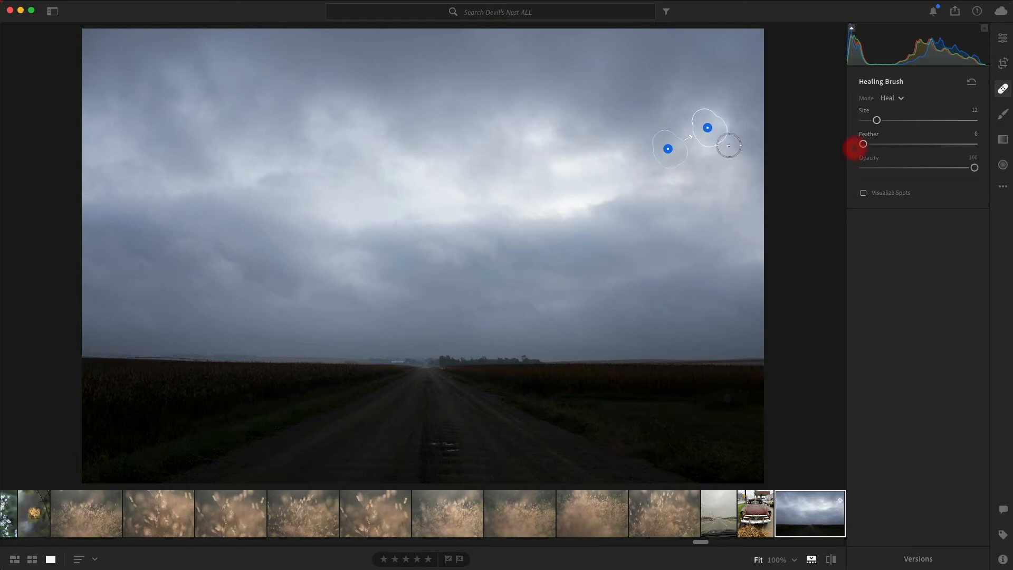
{"action": "left_click_drag", "start_coordinate": [729, 133], "coordinate": [721, 114]}
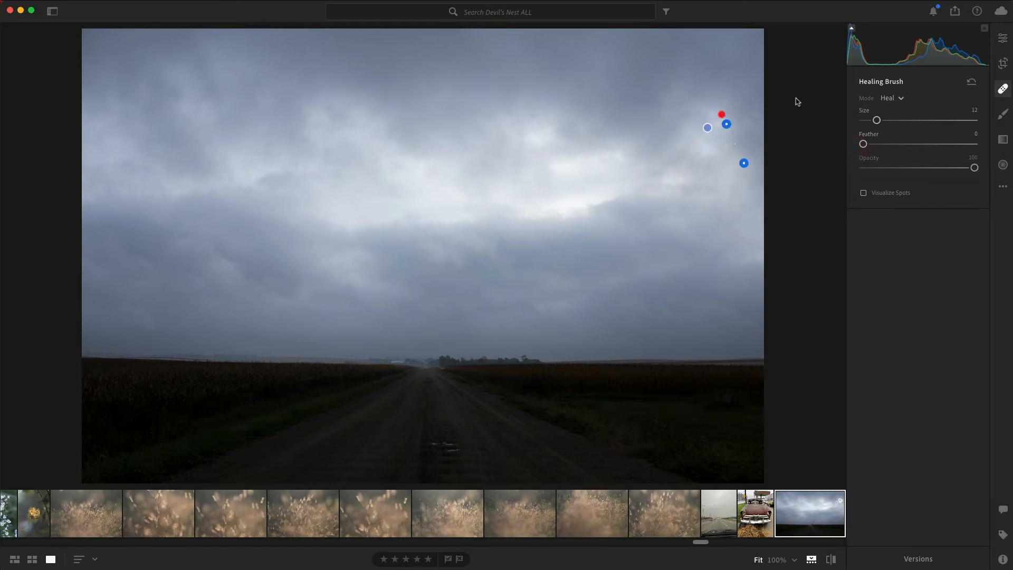
{"action": "left_click", "coordinate": [1002, 90]}
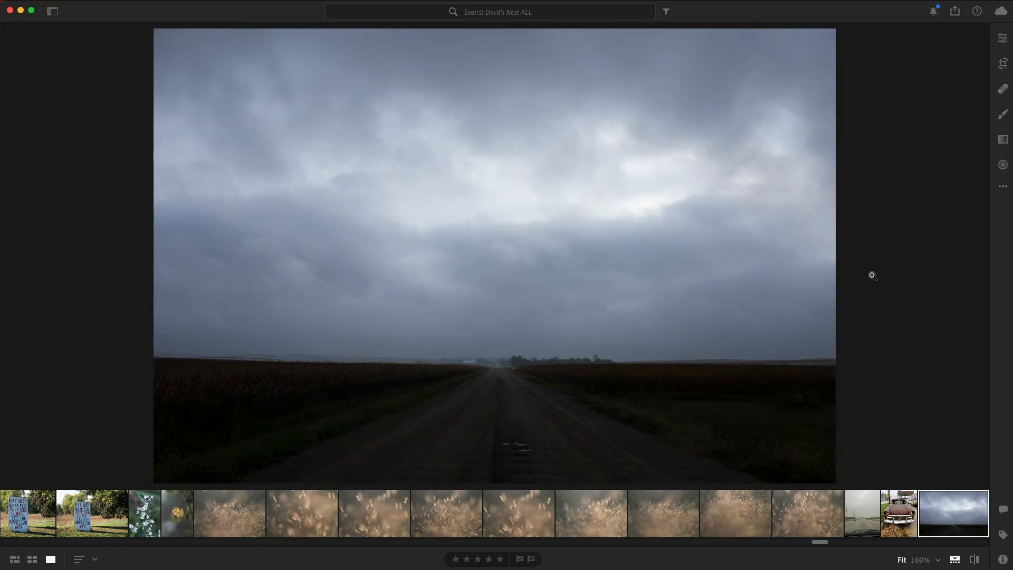
Step: Draw a narrow linear gradient across the bottom of the photo and move it up to just below the horizon
{"action": "left_click", "coordinate": [1002, 142]}
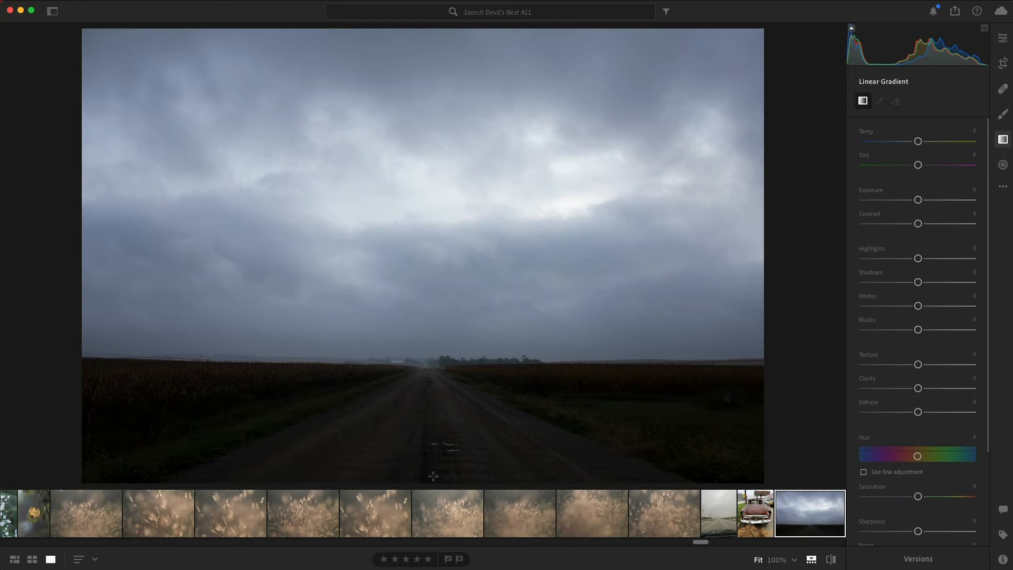
{"action": "left_click_drag", "start_coordinate": [434, 476], "coordinate": [433, 447]}
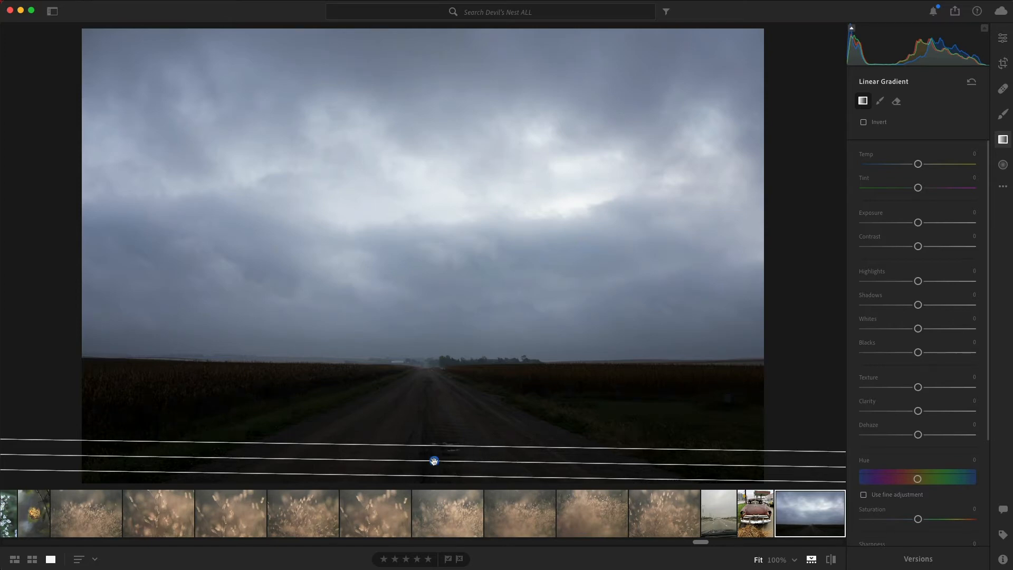
{"action": "left_click_drag", "start_coordinate": [433, 460], "coordinate": [437, 372]}
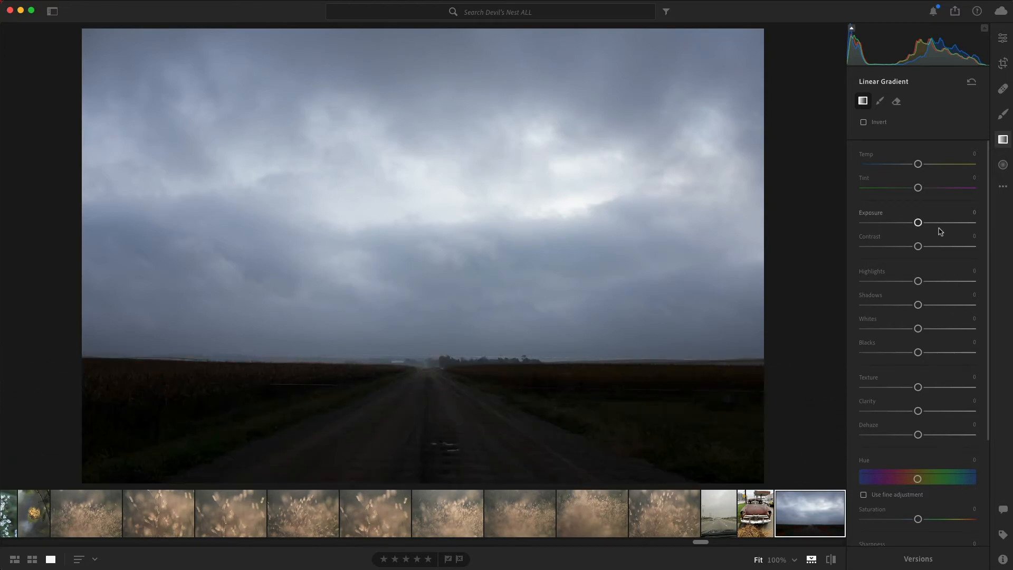
Step: Set the ground gradient's exposure to +2.28 and shift the gradient slightly up to the horizon line
{"action": "left_click", "coordinate": [936, 223]}
{"action": "left_click_drag", "start_coordinate": [937, 225], "coordinate": [946, 226]}
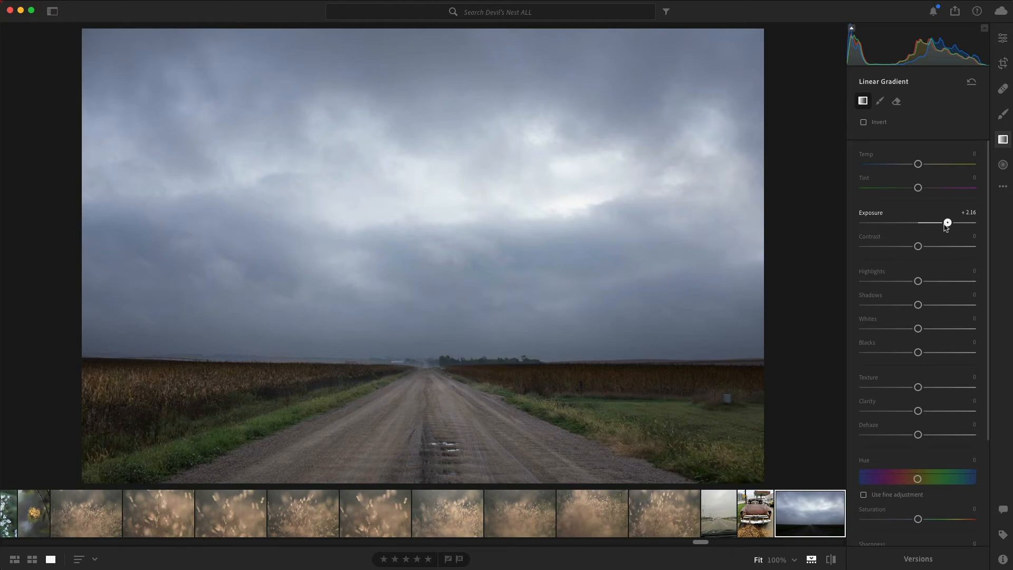
{"action": "left_click_drag", "start_coordinate": [945, 224], "coordinate": [948, 223]}
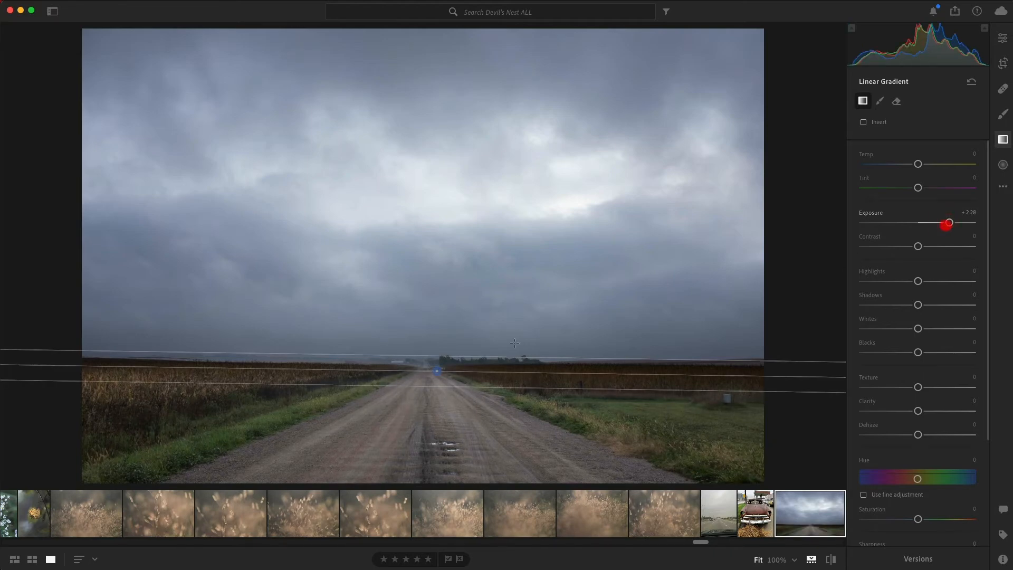
{"action": "mouse_move", "coordinate": [433, 372]}
{"action": "left_mouse_down"}
{"action": "mouse_move", "coordinate": [443, 357]}
{"action": "mouse_move", "coordinate": [435, 365]}
{"action": "left_mouse_up"}
{"action": "left_click", "coordinate": [1002, 139]}
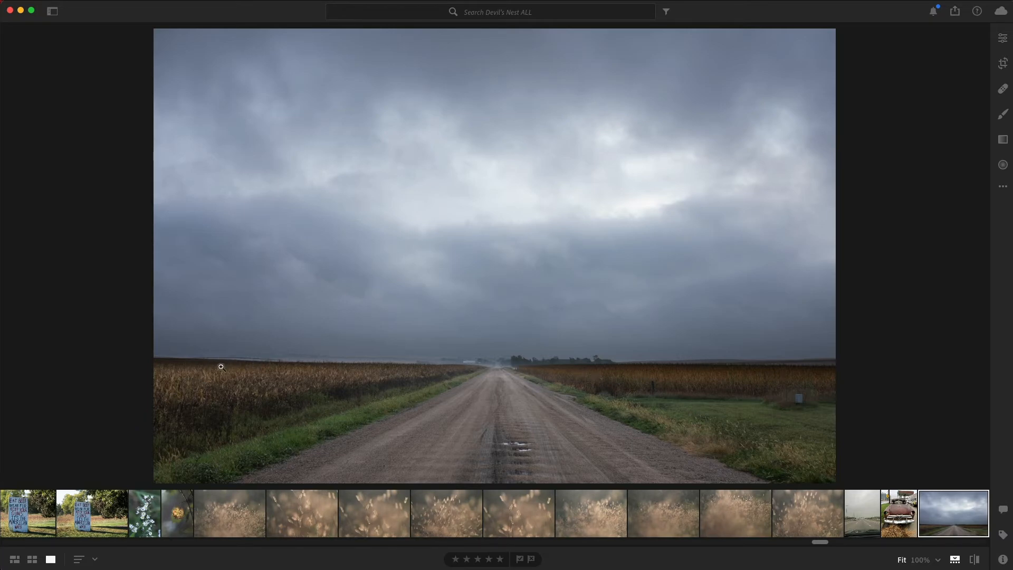
Step: Extend the ground gradient with its brush at size 7 over the dark upper edge of the cornfields
{"action": "left_click", "coordinate": [1001, 142]}
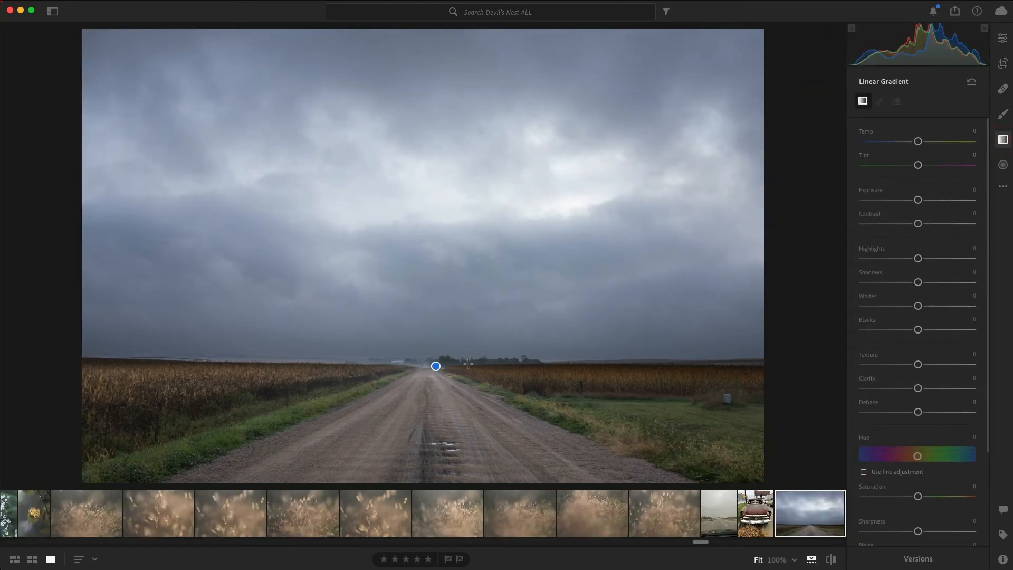
{"action": "left_click", "coordinate": [436, 366]}
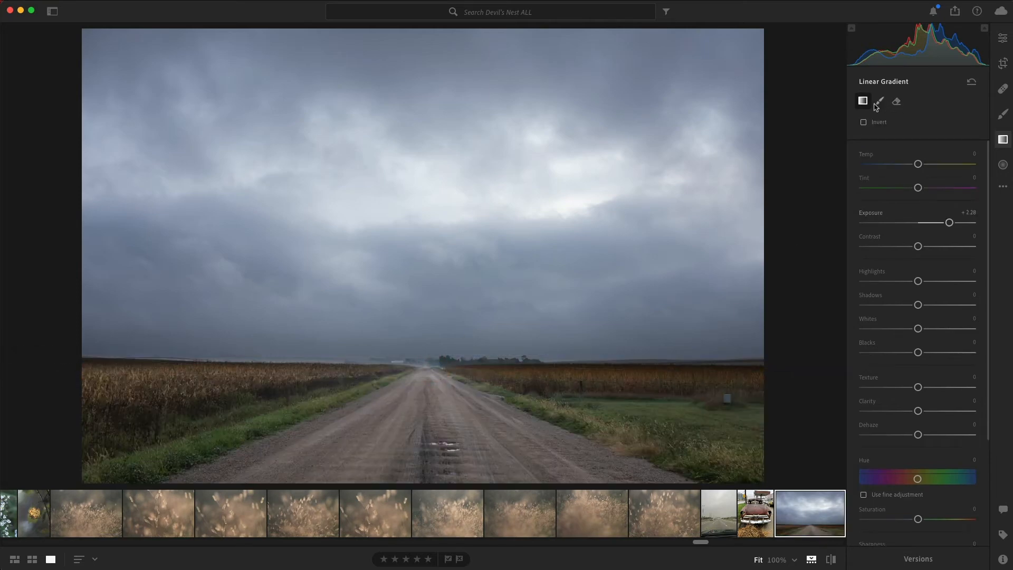
{"action": "left_click", "coordinate": [879, 100]}
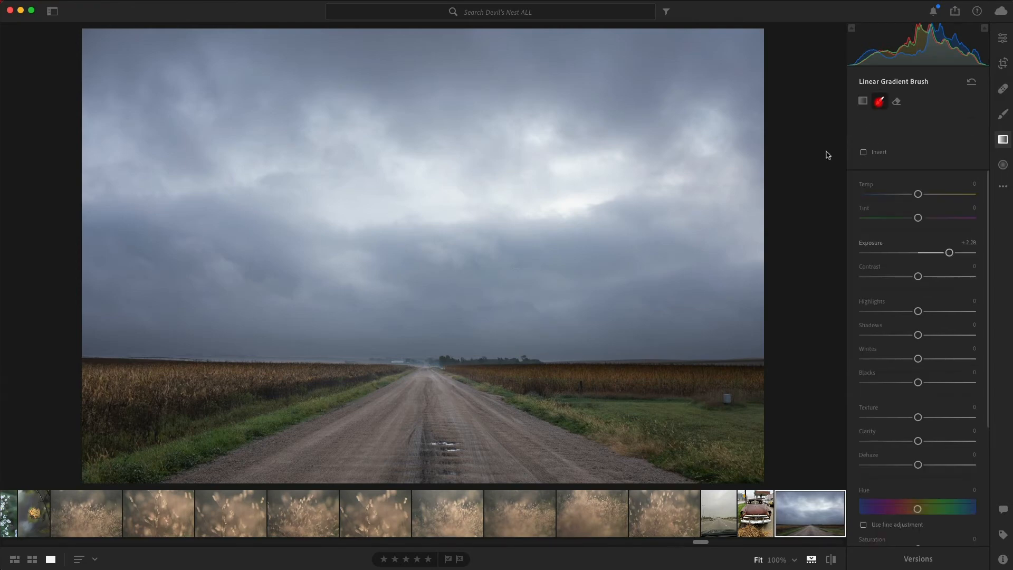
{"action": "key", "text": "bracketright"}
{"action": "key", "text": "bracketright"}
{"action": "key", "text": "bracketright"}
{"action": "key", "text": "bracketright"}
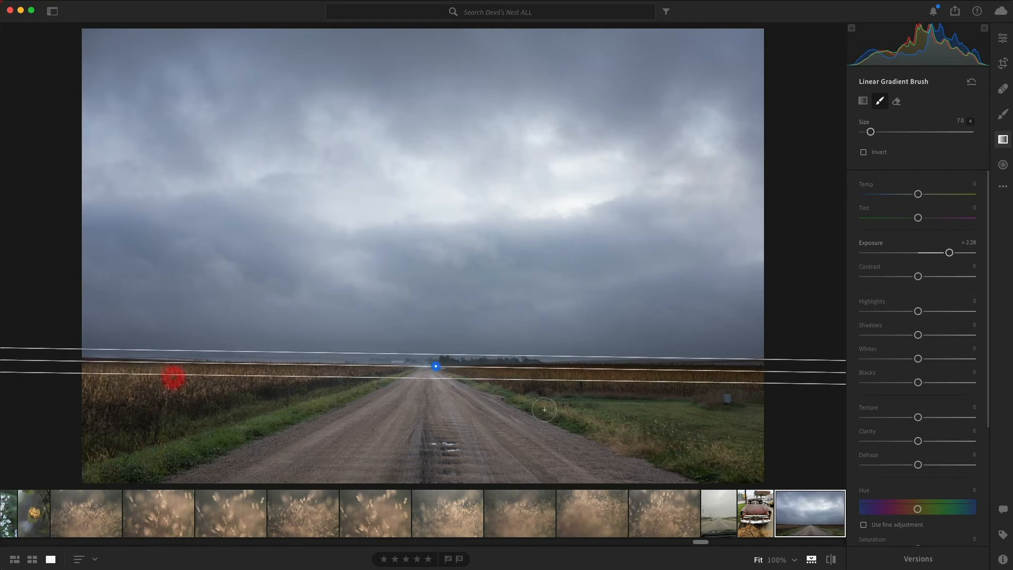
{"action": "left_click", "coordinate": [1002, 140]}
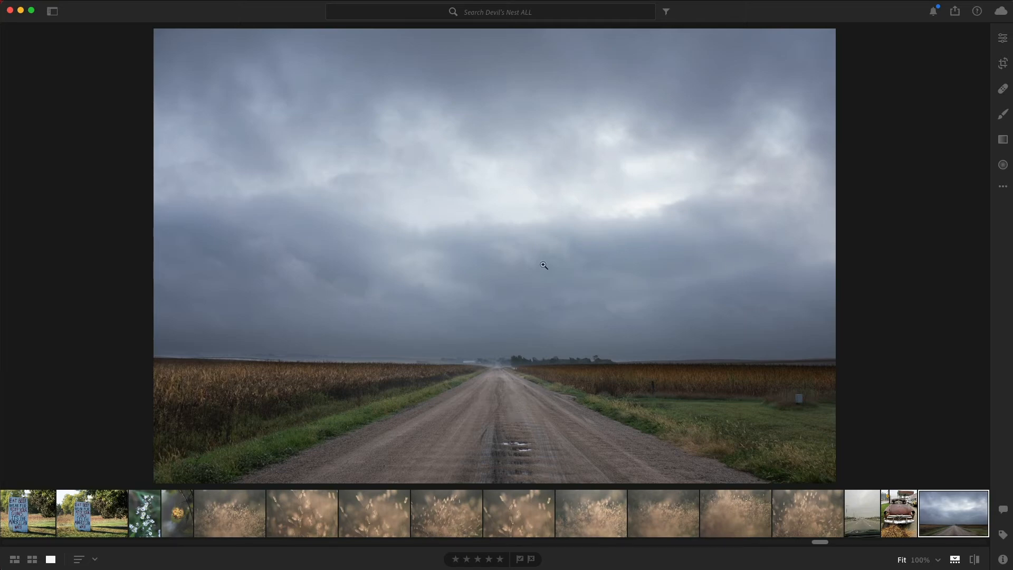
Step: Paint a new brush adjustment over the gravel road at size 14 and set its exposure to +1.72
{"action": "left_click", "coordinate": [1003, 122]}
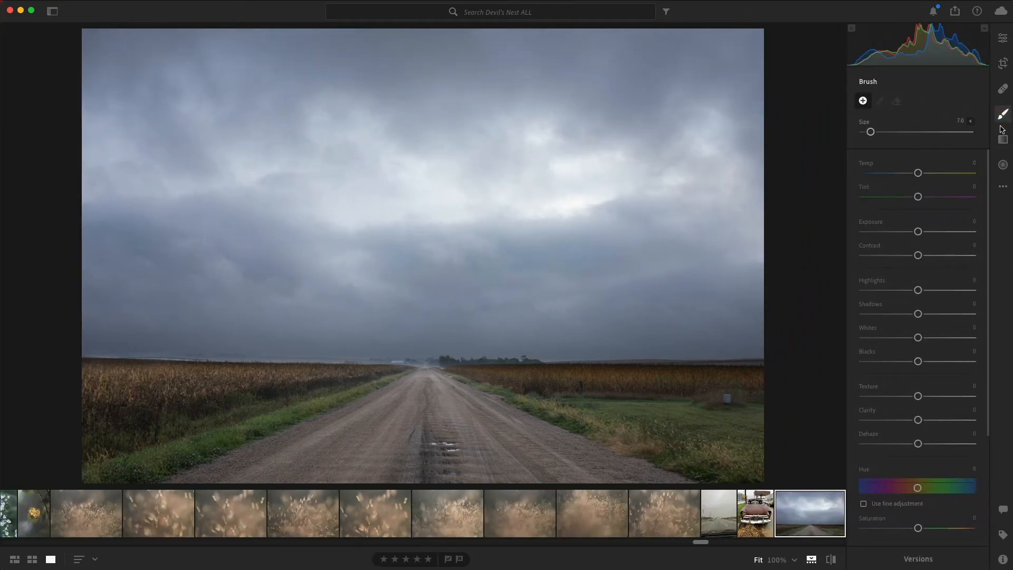
{"action": "scroll", "coordinate": [401, 434], "scroll_direction": "up", "scroll_amount": 5}
{"action": "left_click_drag", "start_coordinate": [402, 429], "coordinate": [607, 437]}
{"action": "left_click", "coordinate": [927, 238]}
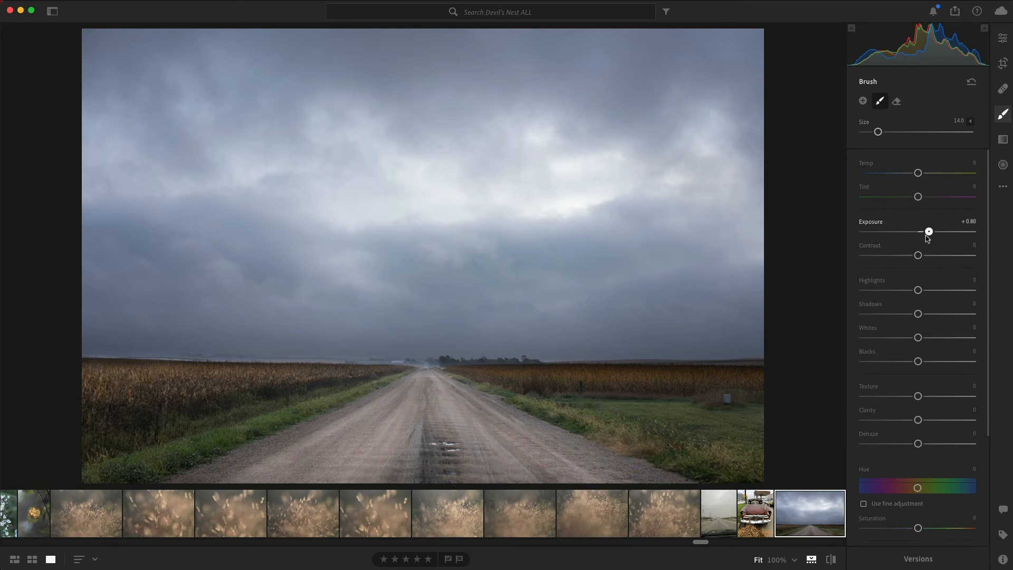
{"action": "left_click_drag", "start_coordinate": [926, 238], "coordinate": [939, 242]}
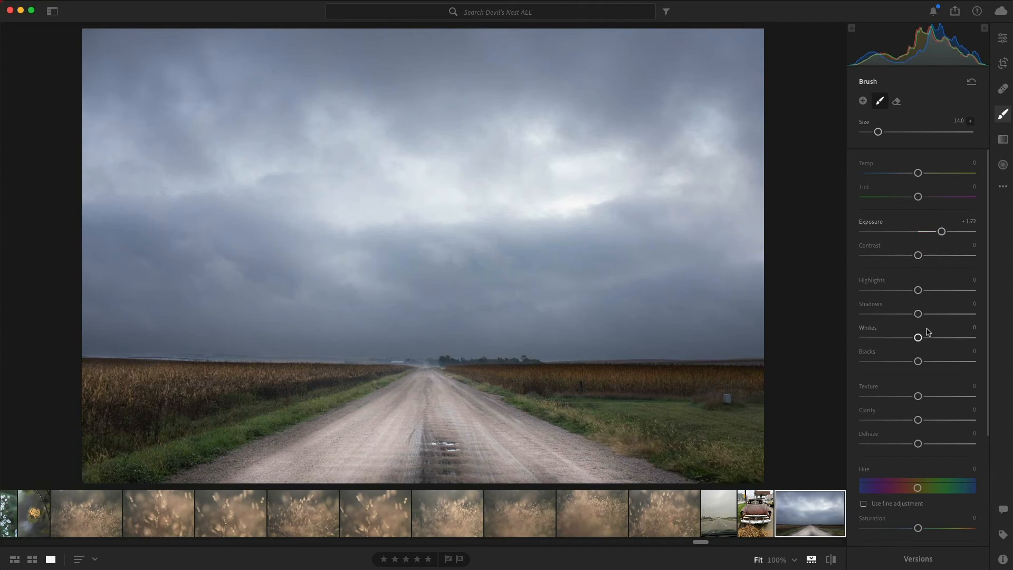
Step: Set the road brush's whites to +35 and contrast to +49, and paint more of the road
{"action": "mouse_move", "coordinate": [929, 332]}
{"action": "left_mouse_down"}
{"action": "mouse_move", "coordinate": [947, 337]}
{"action": "mouse_move", "coordinate": [933, 341]}
{"action": "left_mouse_up"}
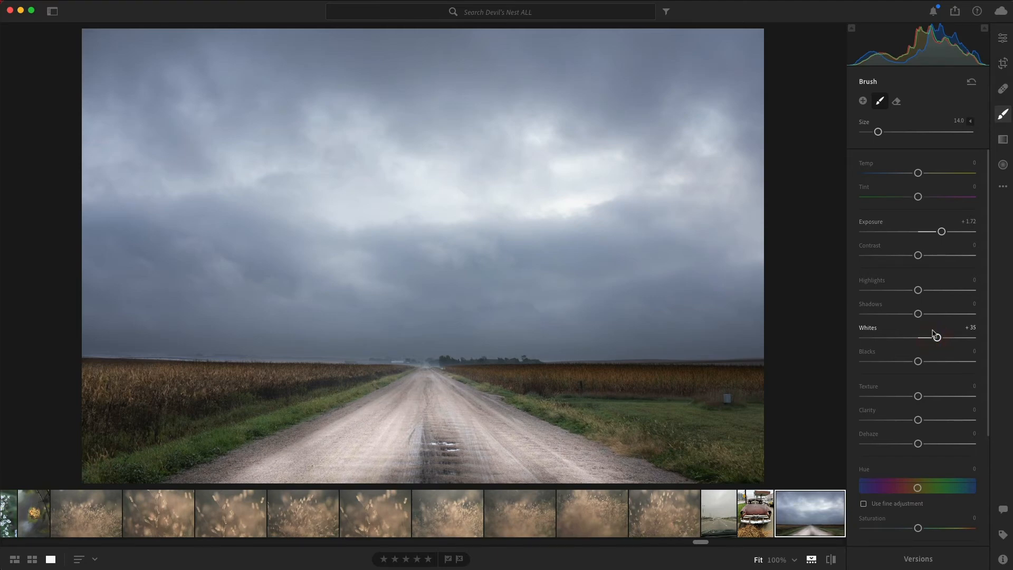
{"action": "left_click", "coordinate": [939, 256]}
{"action": "left_click_drag", "start_coordinate": [940, 262], "coordinate": [945, 261]}
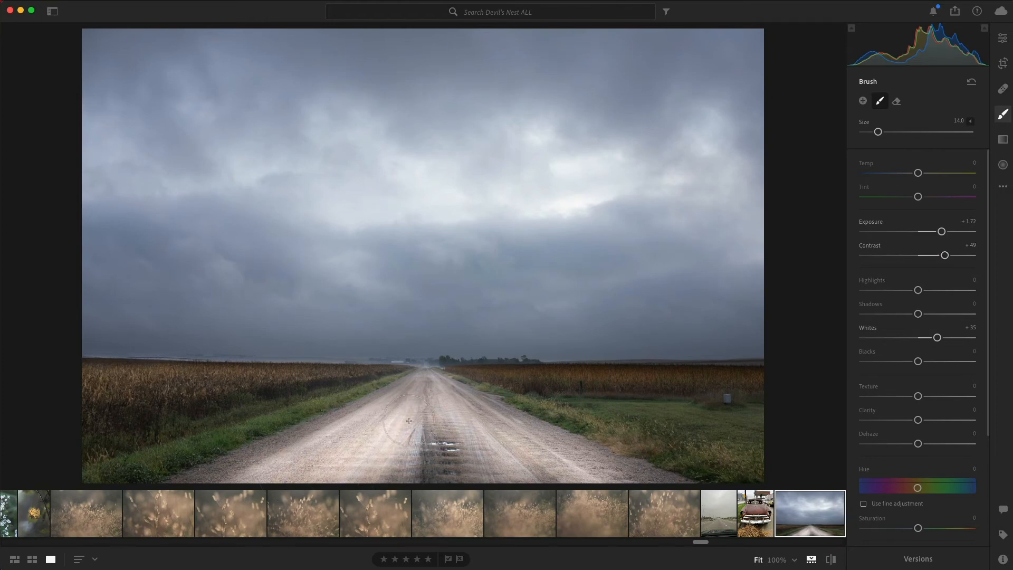
{"action": "mouse_move", "coordinate": [409, 420]}
{"action": "left_mouse_down"}
{"action": "mouse_move", "coordinate": [498, 455]}
{"action": "mouse_move", "coordinate": [430, 396]}
{"action": "mouse_move", "coordinate": [377, 425]}
{"action": "mouse_move", "coordinate": [401, 434]}
{"action": "left_mouse_up"}
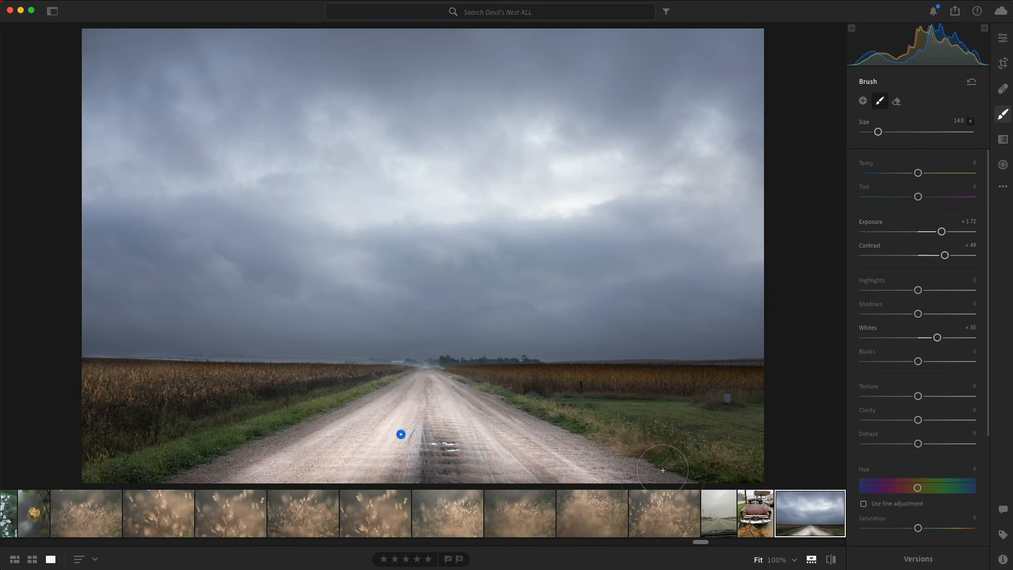
{"action": "left_click", "coordinate": [1005, 117]}
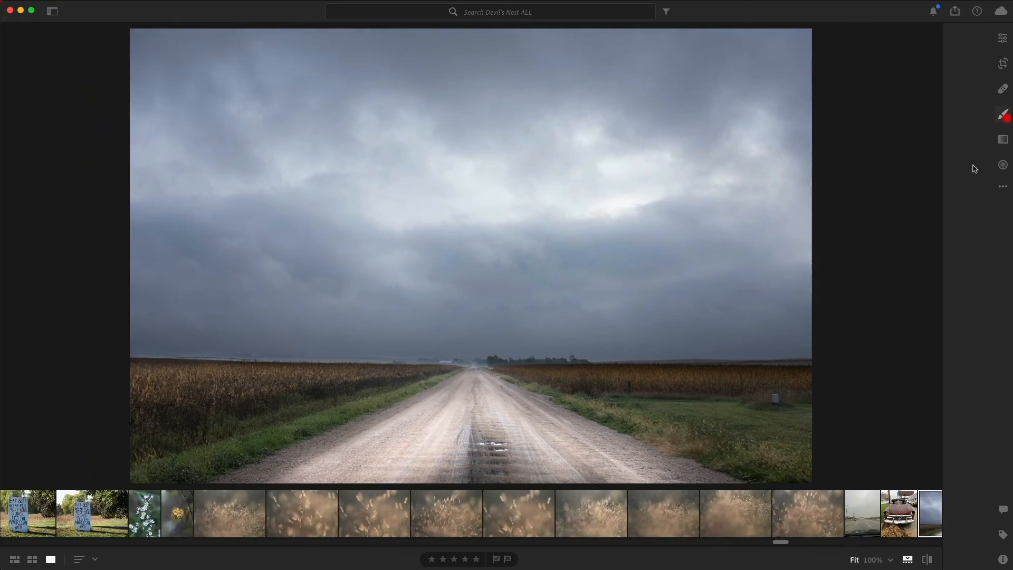
Step: Heal away the grey box standing in the grass by the right-hand cornfield, using brush size 7
{"action": "left_click", "coordinate": [808, 409]}
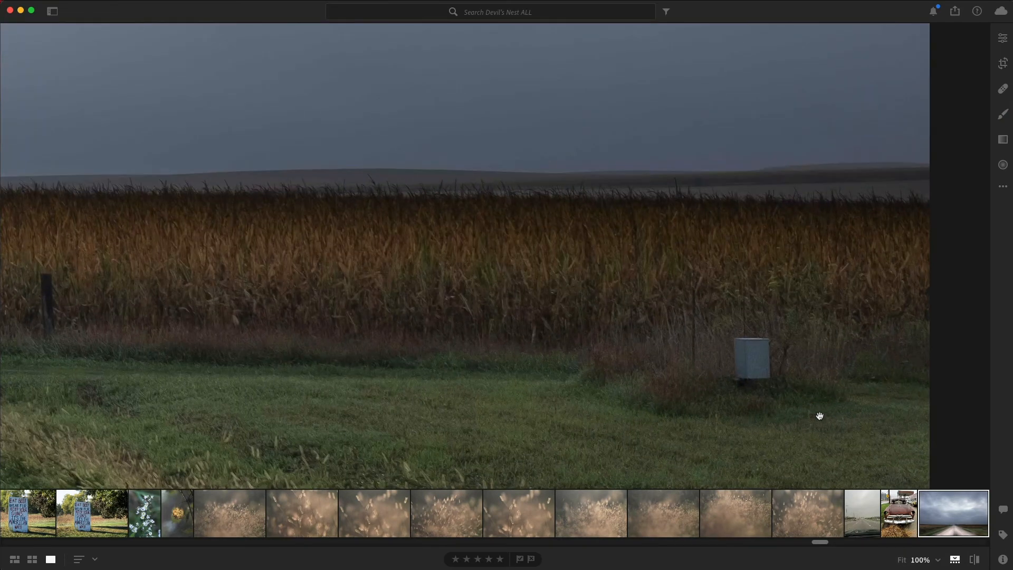
{"action": "left_click", "coordinate": [1003, 89]}
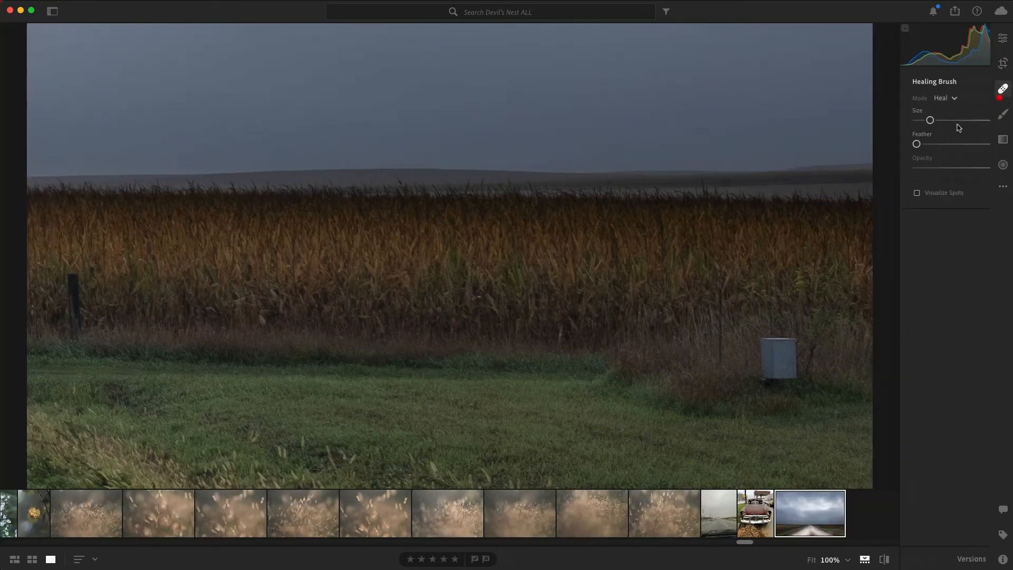
{"action": "key", "text": "bracketleft"}
{"action": "key", "text": "bracketleft"}
{"action": "key", "text": "bracketleft"}
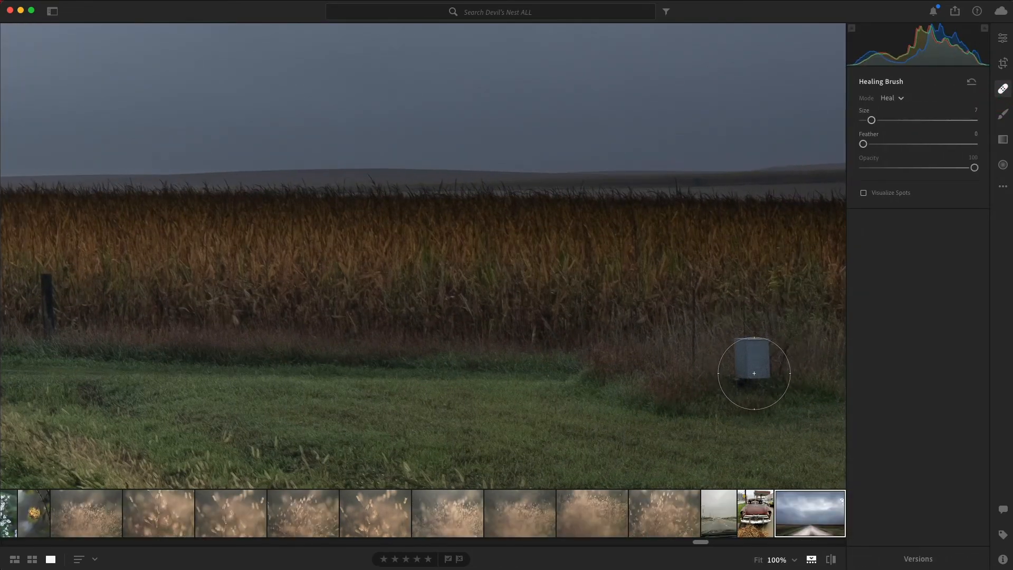
{"action": "left_click_drag", "start_coordinate": [753, 374], "coordinate": [746, 349]}
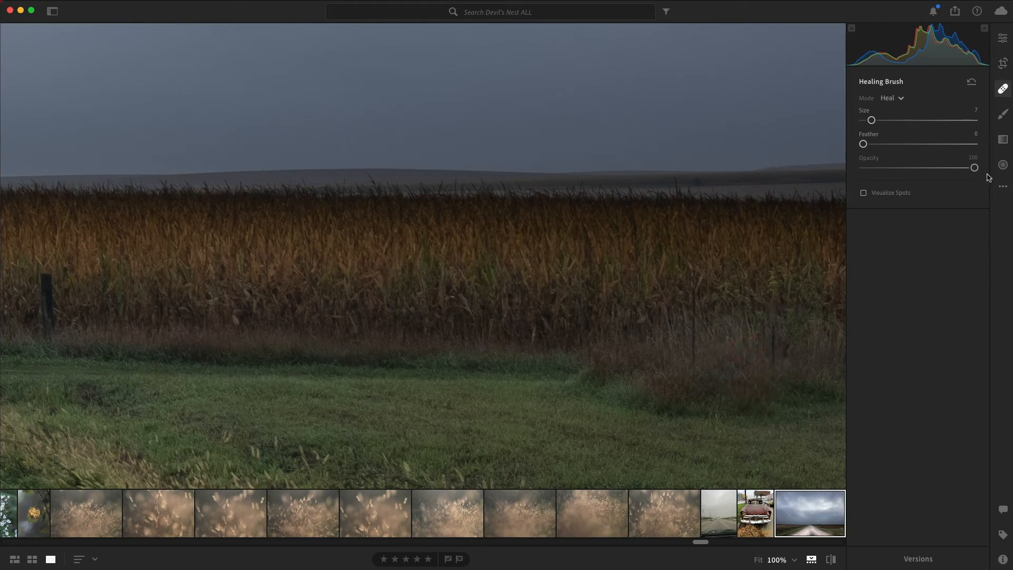
{"action": "left_click", "coordinate": [1001, 90]}
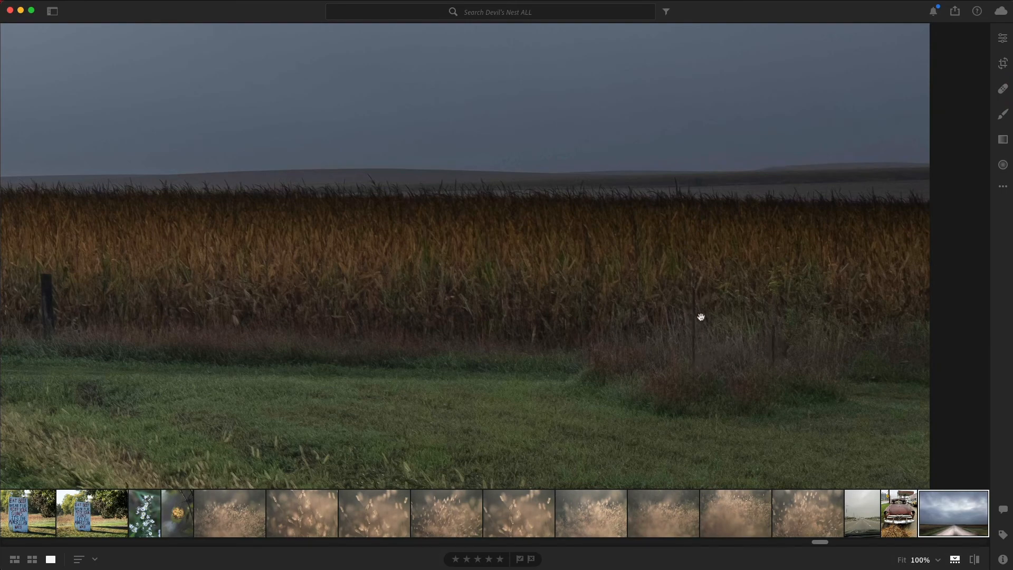
{"action": "left_click", "coordinate": [593, 344]}
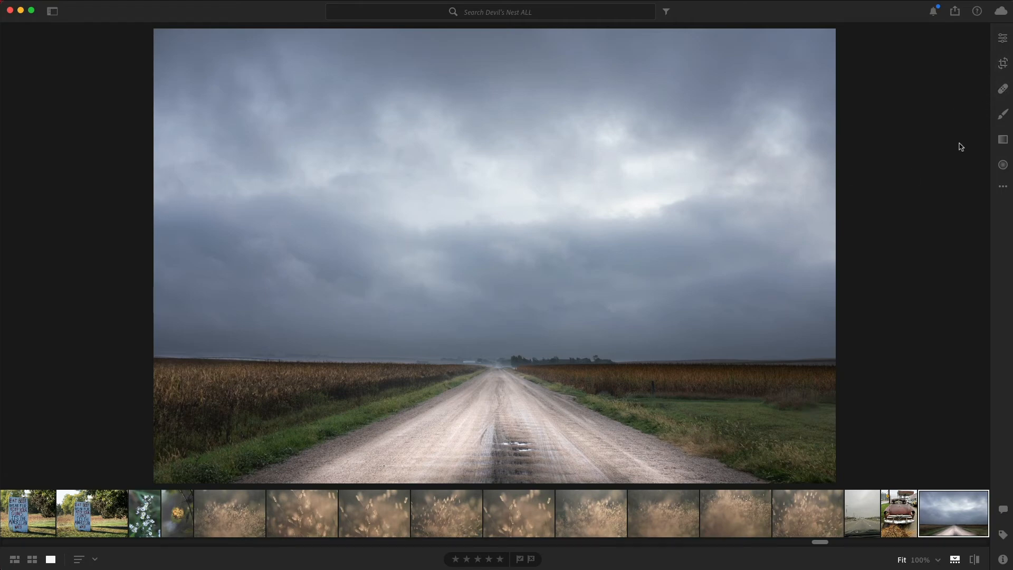
Step: Paint a new brush adjustment at size 6 over the grassy verge to the right of the road
{"action": "left_click", "coordinate": [1003, 113]}
{"action": "key", "text": "bracketleft"}
{"action": "key", "text": "bracketleft"}
{"action": "key", "text": "bracketleft"}
{"action": "key", "text": "bracketleft"}
{"action": "key", "text": "bracketleft"}
{"action": "key", "text": "bracketleft"}
{"action": "key", "text": "bracketleft"}
{"action": "key", "text": "bracketleft"}
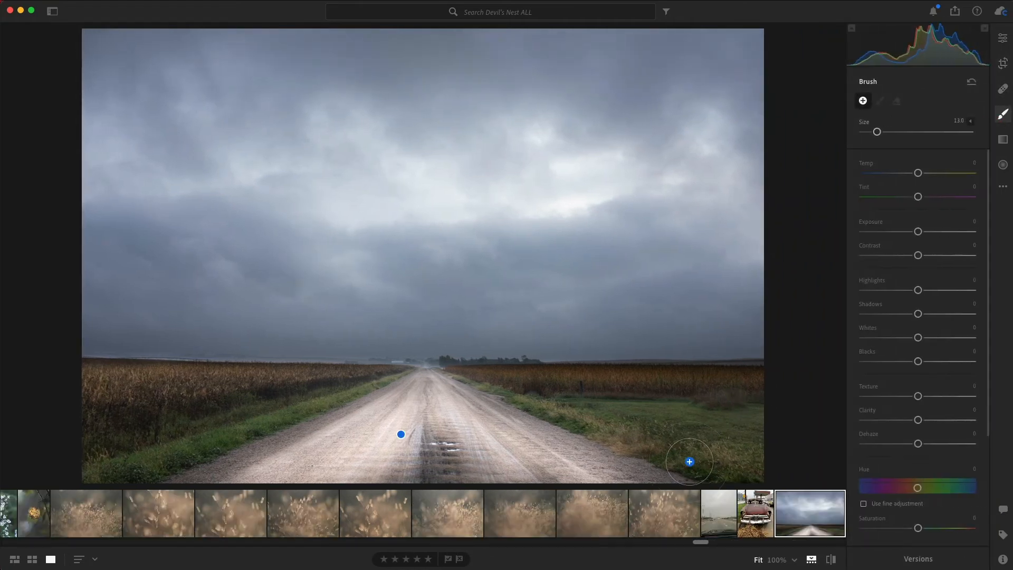
{"action": "mouse_move", "coordinate": [742, 465]}
{"action": "left_mouse_down"}
{"action": "mouse_move", "coordinate": [662, 434]}
{"action": "mouse_move", "coordinate": [637, 432]}
{"action": "mouse_move", "coordinate": [638, 446]}
{"action": "left_mouse_up"}
{"action": "left_click_drag", "start_coordinate": [563, 417], "coordinate": [675, 455]}
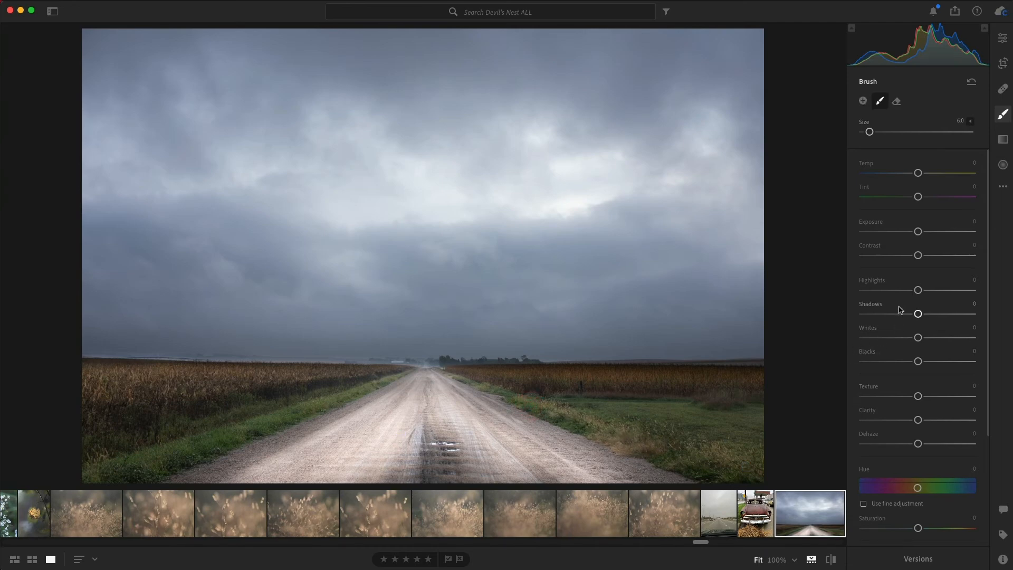
Step: Set the right verge brush's exposure to +0.76 and whites to +25, and start another brush adjustment
{"action": "left_click_drag", "start_coordinate": [915, 237], "coordinate": [926, 239]}
{"action": "mouse_move", "coordinate": [950, 335]}
{"action": "left_mouse_down"}
{"action": "mouse_move", "coordinate": [928, 341]}
{"action": "mouse_move", "coordinate": [994, 343]}
{"action": "left_mouse_up"}
{"action": "key", "text": "super+z"}
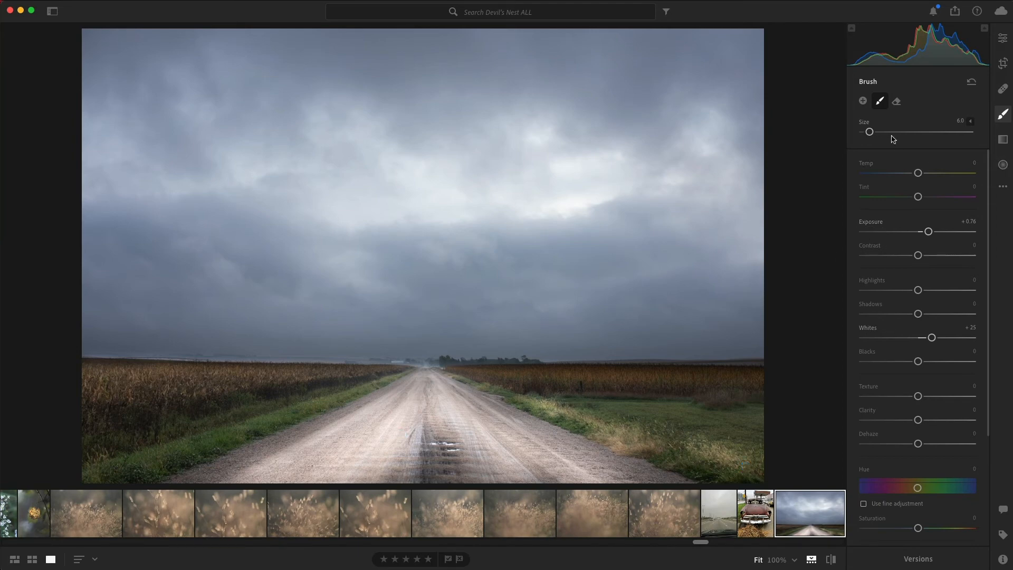
{"action": "left_click", "coordinate": [863, 100]}
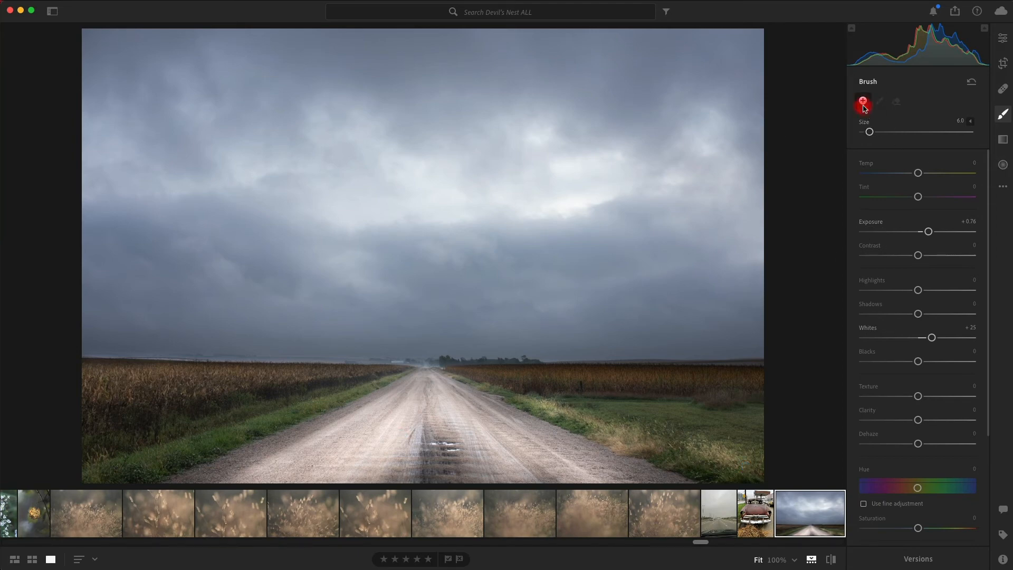
Step: Reset the new brush's exposure and whites to 0, and paint over the left-hand cornfield, reducing the brush size to 4 for the narrower part
{"action": "double_click", "coordinate": [927, 231]}
{"action": "double_click", "coordinate": [932, 337]}
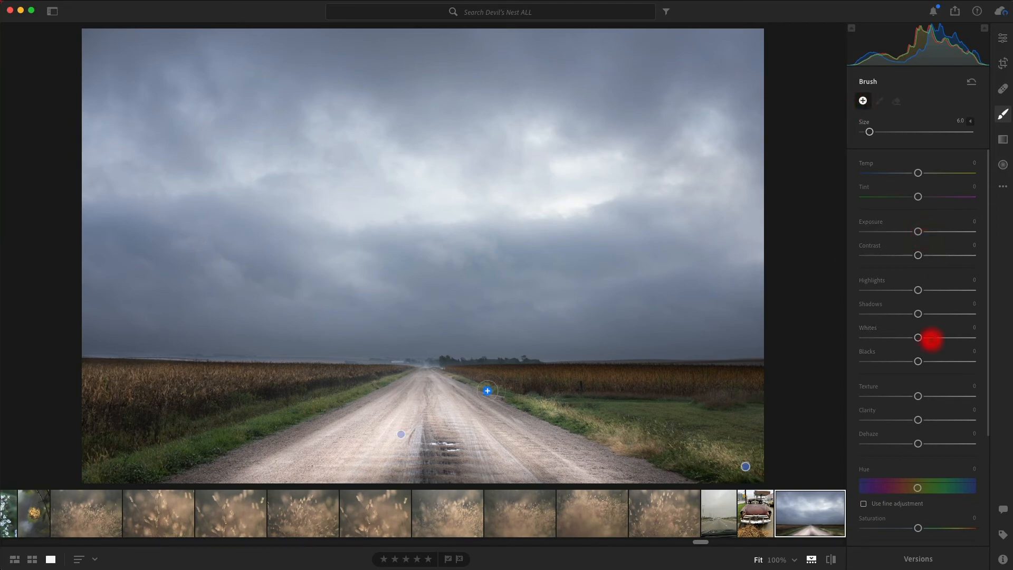
{"action": "key", "text": "bracketright"}
{"action": "key", "text": "bracketright"}
{"action": "key", "text": "bracketright"}
{"action": "mouse_move", "coordinate": [98, 398]}
{"action": "left_mouse_down"}
{"action": "mouse_move", "coordinate": [104, 388]}
{"action": "mouse_move", "coordinate": [200, 387]}
{"action": "mouse_move", "coordinate": [142, 395]}
{"action": "mouse_move", "coordinate": [229, 378]}
{"action": "left_mouse_up"}
{"action": "key", "text": "bracketleft"}
{"action": "key", "text": "bracketleft"}
{"action": "key", "text": "bracketleft"}
{"action": "key", "text": "bracketleft"}
{"action": "key", "text": "bracketleft"}
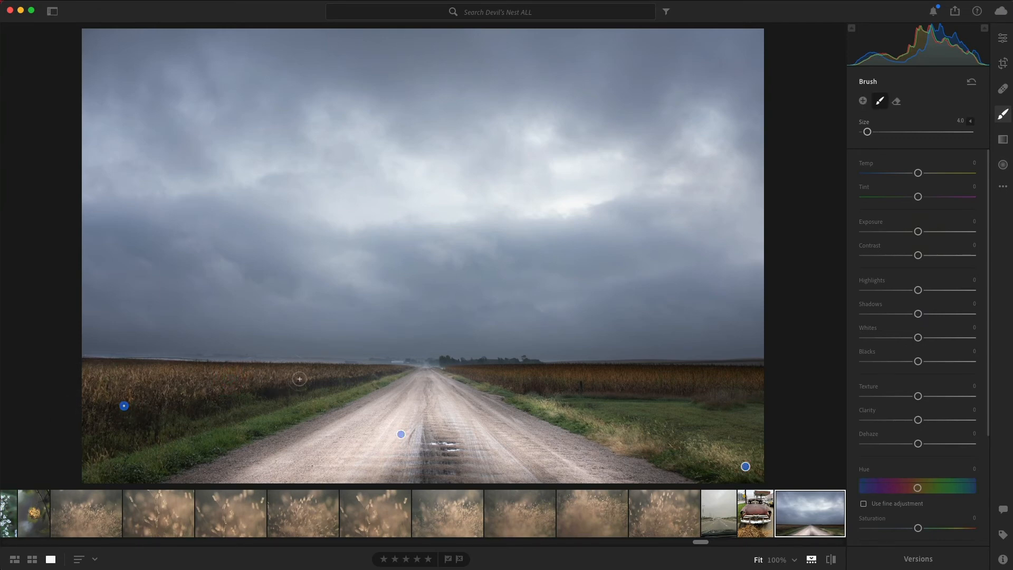
{"action": "mouse_move", "coordinate": [299, 378]}
{"action": "left_mouse_down"}
{"action": "mouse_move", "coordinate": [372, 375]}
{"action": "mouse_move", "coordinate": [112, 396]}
{"action": "mouse_move", "coordinate": [119, 404]}
{"action": "mouse_move", "coordinate": [82, 380]}
{"action": "mouse_move", "coordinate": [105, 385]}
{"action": "left_mouse_up"}
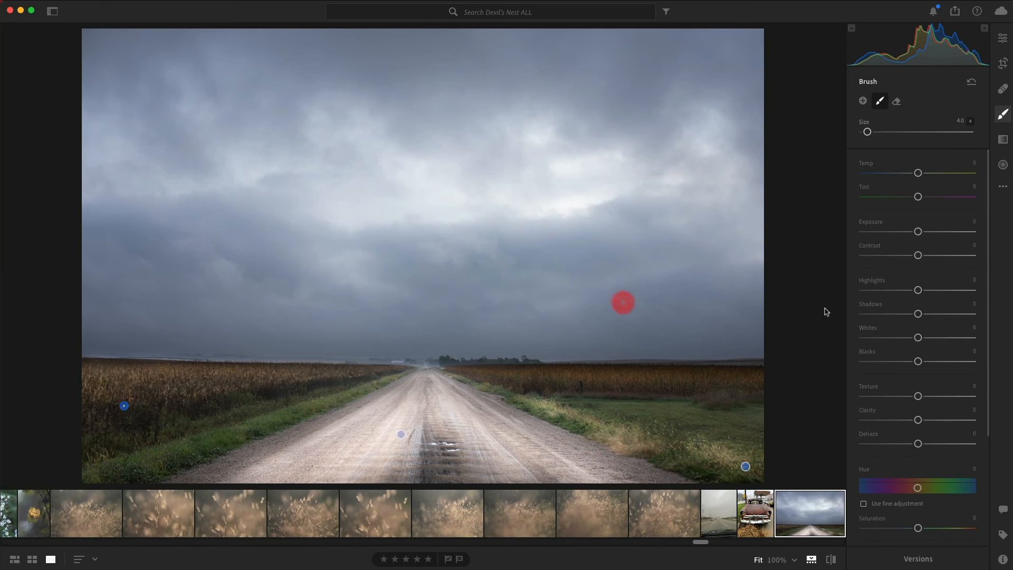
Step: Set the left cornfield brush's exposure to +0.84, whites to +42 and contrast to +68, and leave the brush tool
{"action": "left_click_drag", "start_coordinate": [916, 233], "coordinate": [927, 238]}
{"action": "left_click_drag", "start_coordinate": [917, 337], "coordinate": [941, 337]}
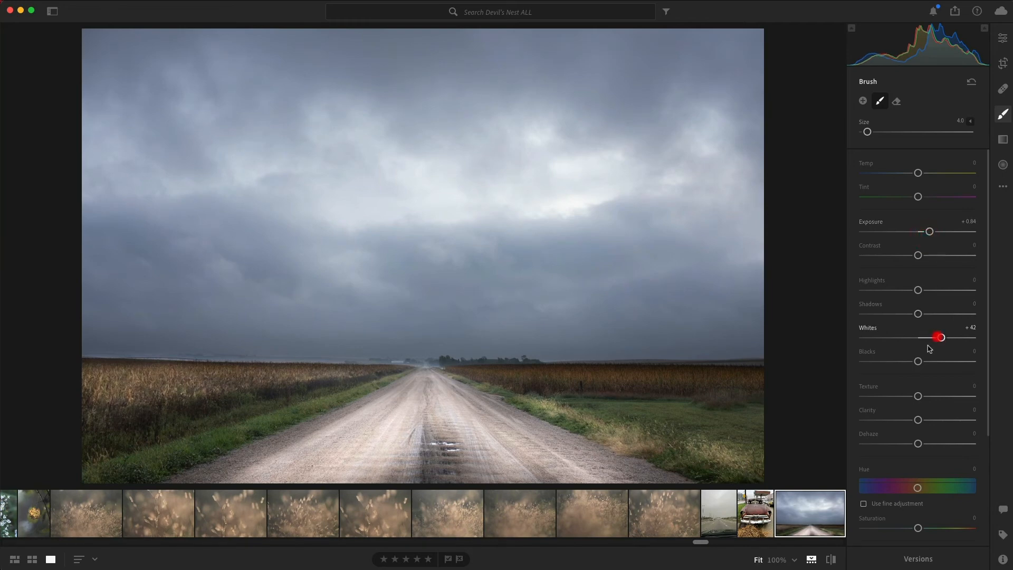
{"action": "left_click_drag", "start_coordinate": [918, 256], "coordinate": [954, 266]}
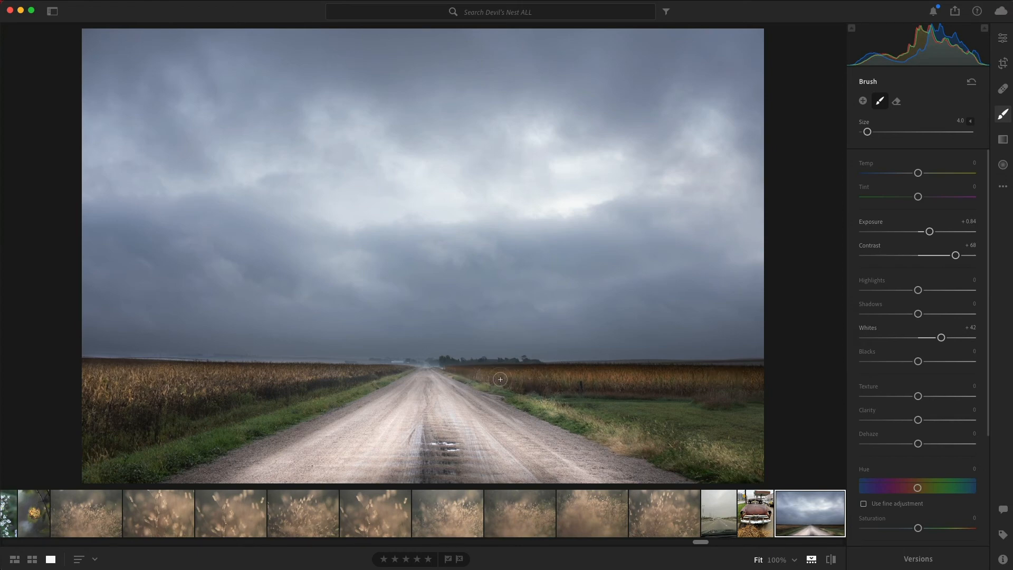
{"action": "left_click", "coordinate": [1002, 114]}
Step: Draw a linear gradient up from the foreground to just below the horizon and warm it with temp +17
{"action": "left_click", "coordinate": [630, 364]}
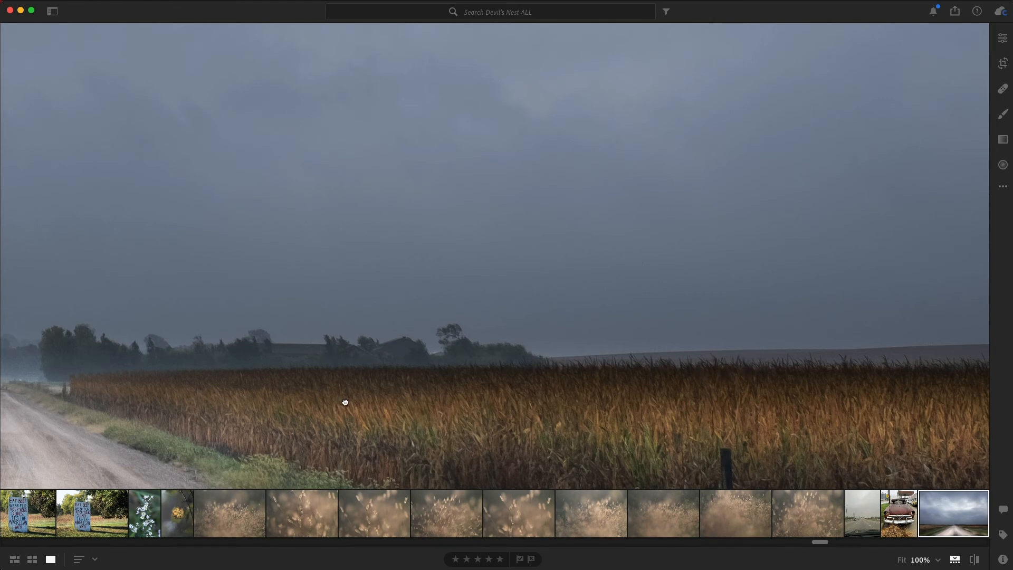
{"action": "left_click_drag", "start_coordinate": [345, 402], "coordinate": [748, 387]}
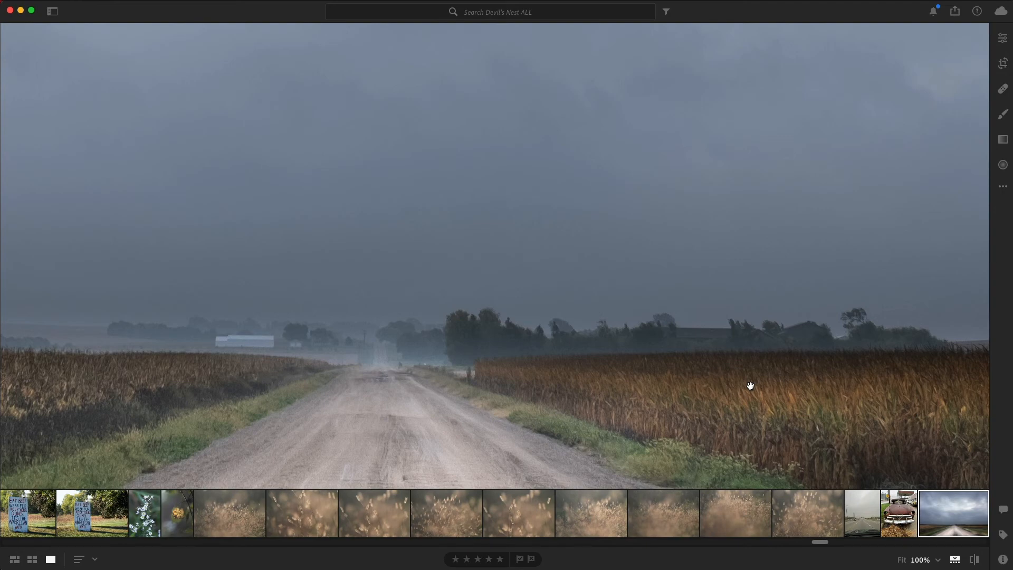
{"action": "left_click", "coordinate": [316, 389]}
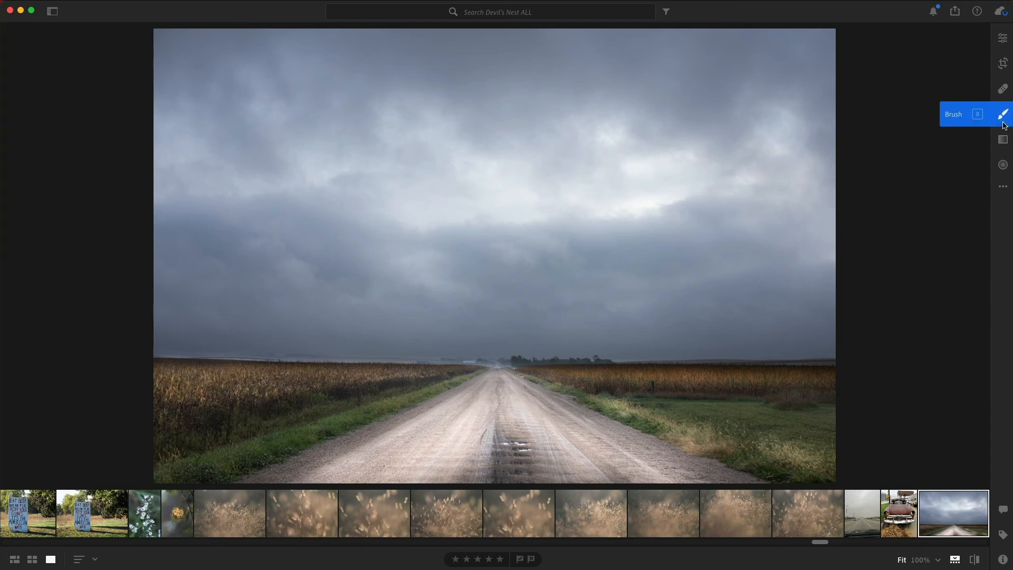
{"action": "left_click", "coordinate": [1003, 139]}
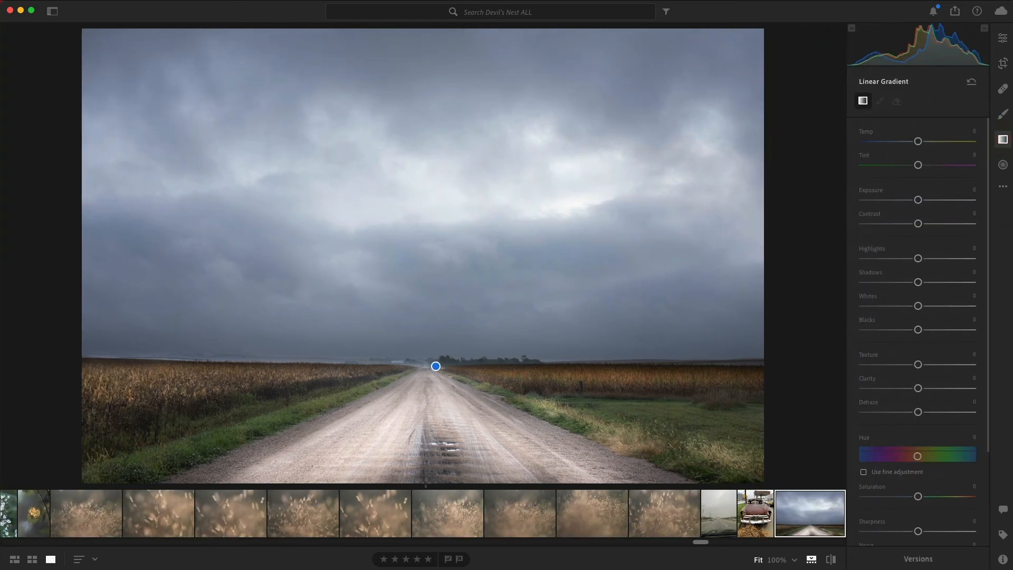
{"action": "left_click_drag", "start_coordinate": [427, 482], "coordinate": [429, 378]}
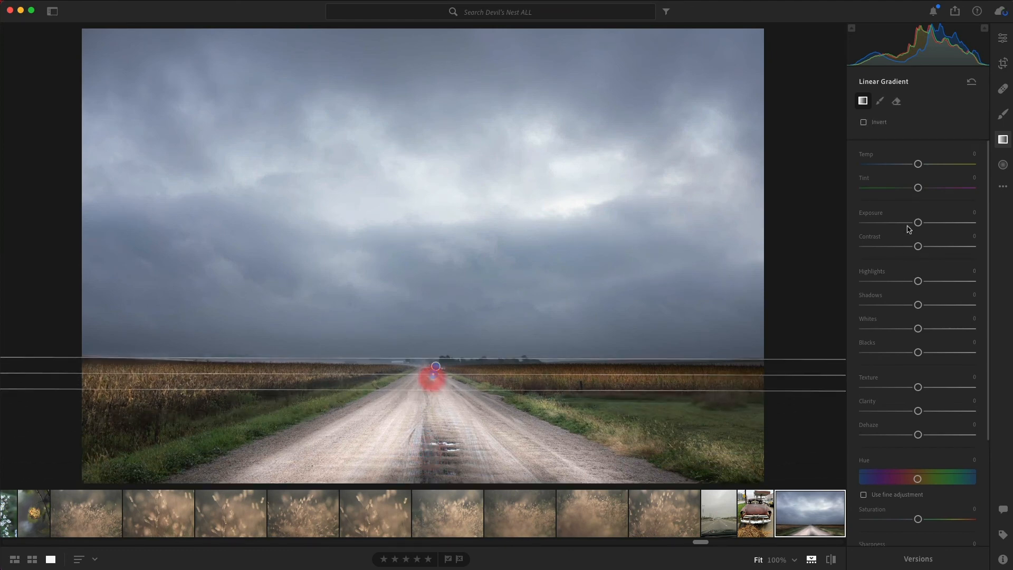
{"action": "mouse_move", "coordinate": [918, 164]}
{"action": "left_mouse_down"}
{"action": "mouse_move", "coordinate": [934, 164]}
{"action": "mouse_move", "coordinate": [926, 166]}
{"action": "left_mouse_up"}
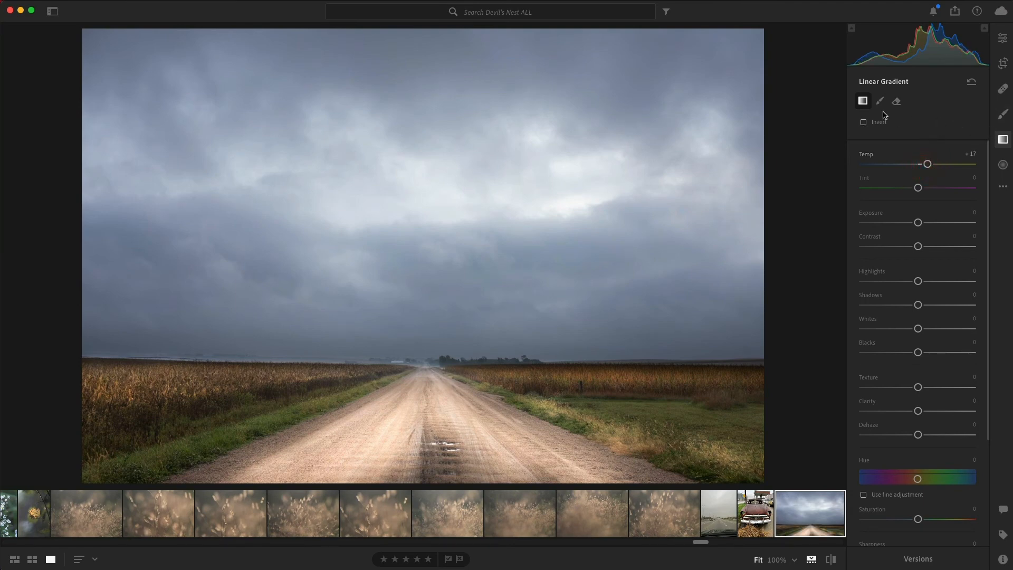
{"action": "left_click", "coordinate": [1002, 139]}
Step: Draw another linear gradient down over the sky to the horizon and cool it with temp -17
{"action": "left_click", "coordinate": [1003, 139]}
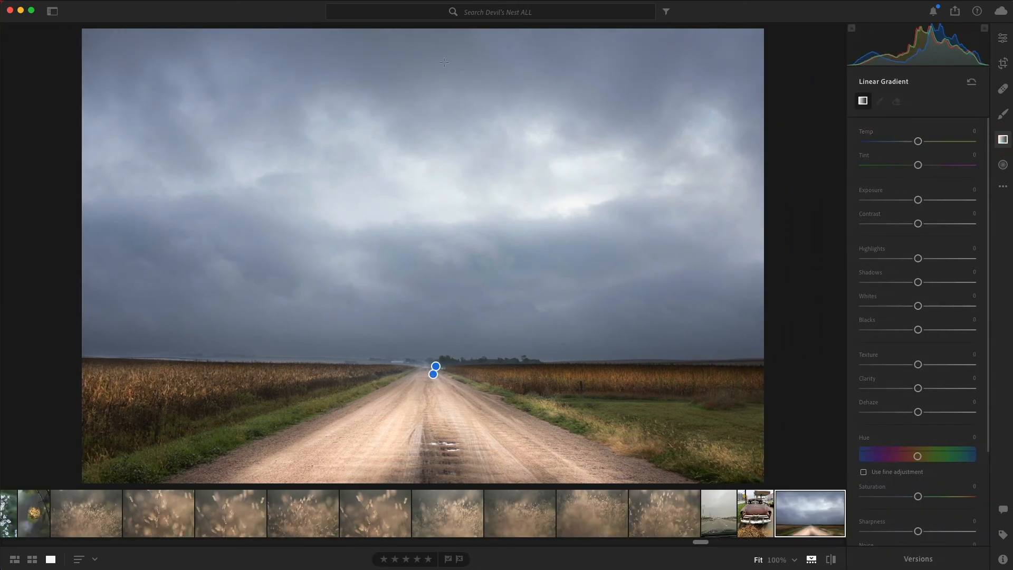
{"action": "left_click_drag", "start_coordinate": [430, 34], "coordinate": [437, 357]}
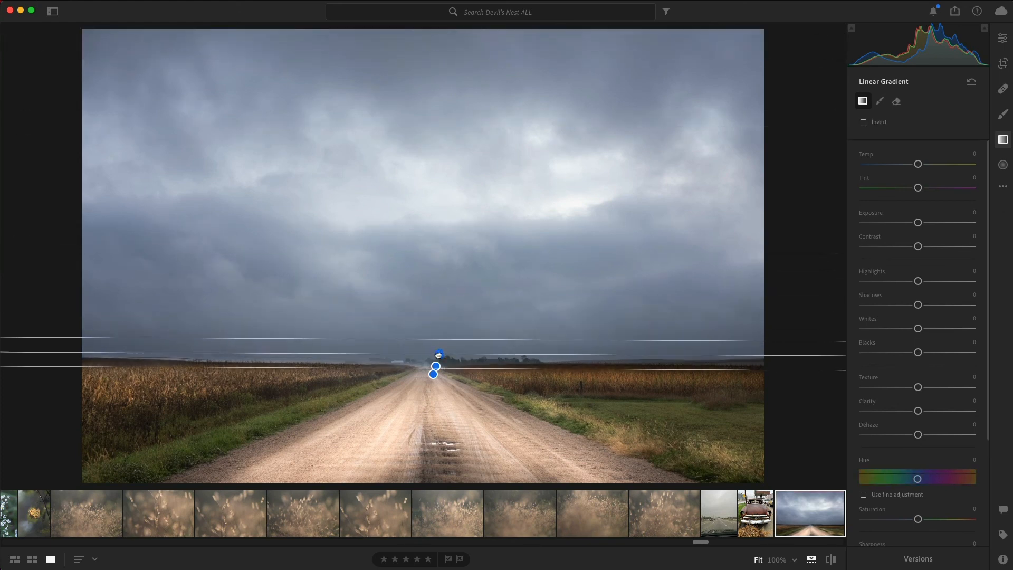
{"action": "left_click", "coordinate": [906, 168]}
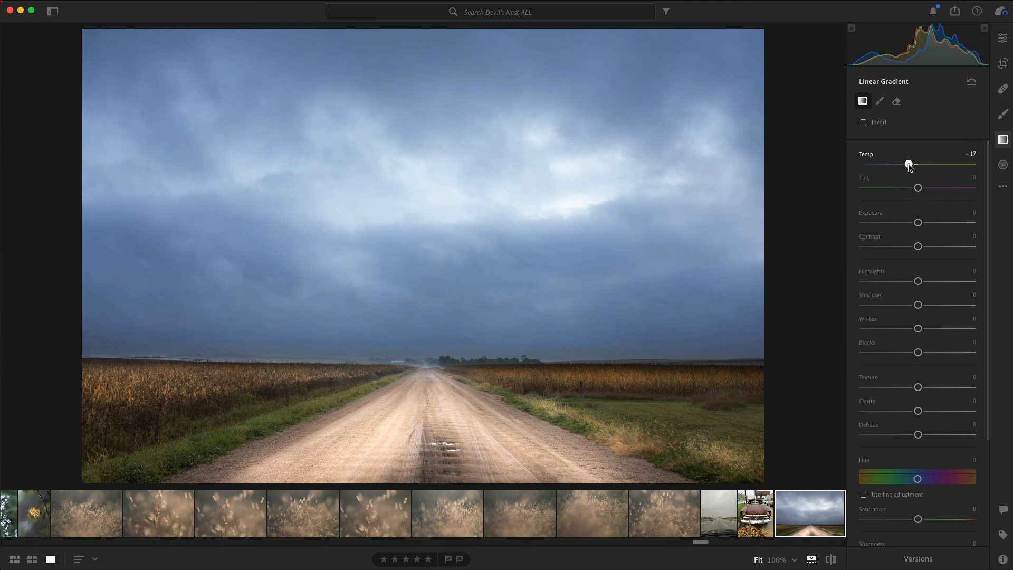
Step: Raise the whole photo's exposure to -1.10
{"action": "left_click", "coordinate": [1001, 39]}
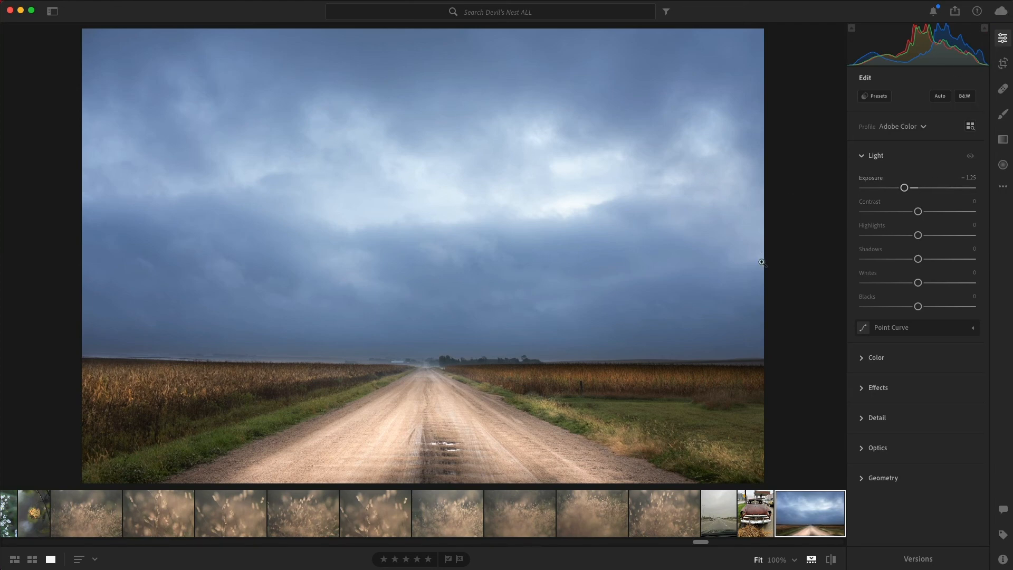
{"action": "left_click_drag", "start_coordinate": [904, 191], "coordinate": [907, 193]}
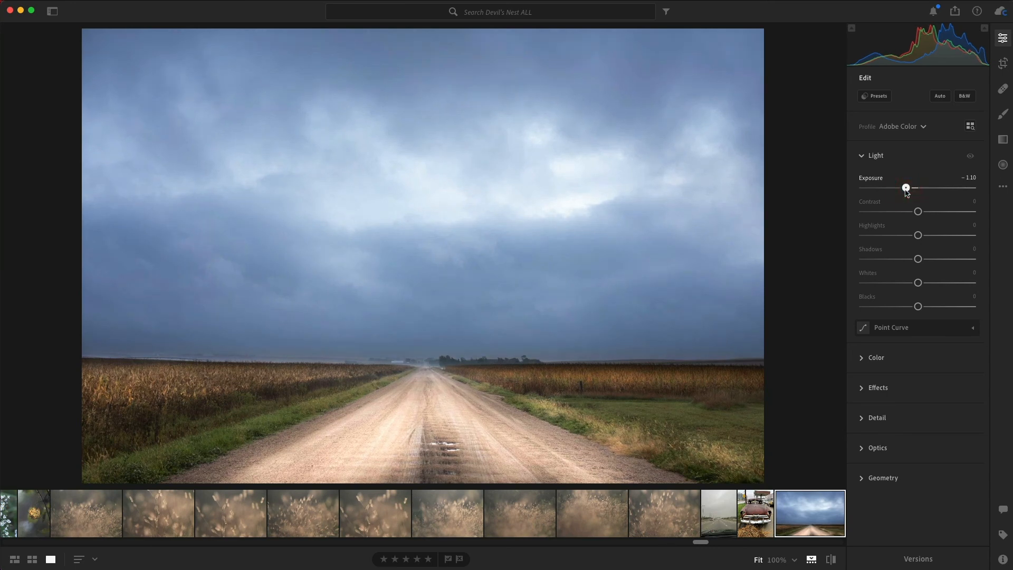